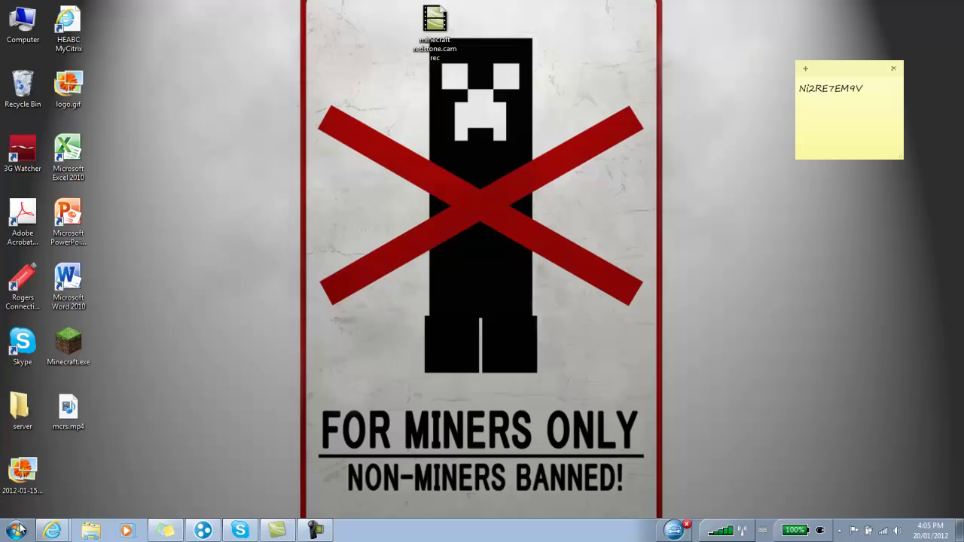
- Search the Start menu for 'nm', then 'min', and dismiss the results
{"action": "left_click", "coordinate": [17, 530]}
{"action": "type", "text": "nm"}
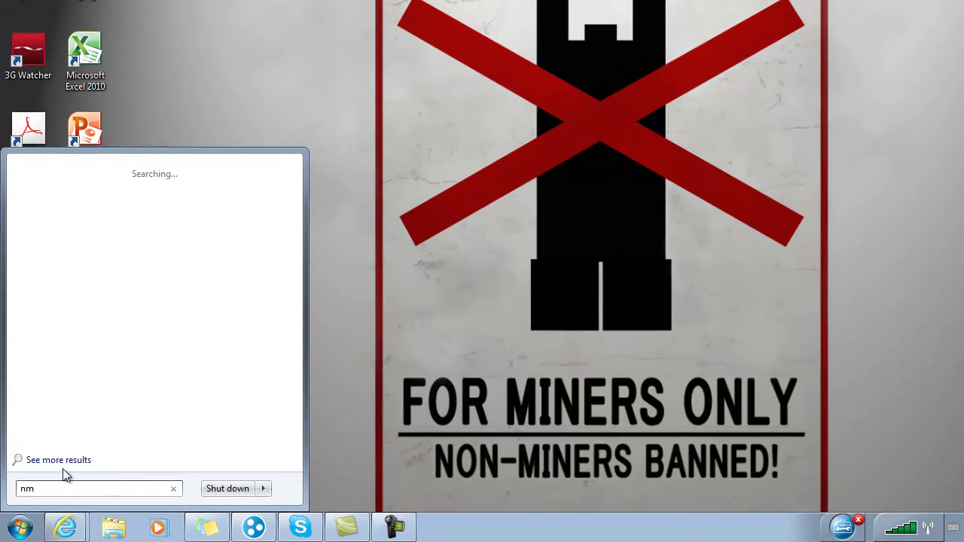
{"action": "key", "text": "BackSpace"}
{"action": "key", "text": "BackSpace"}
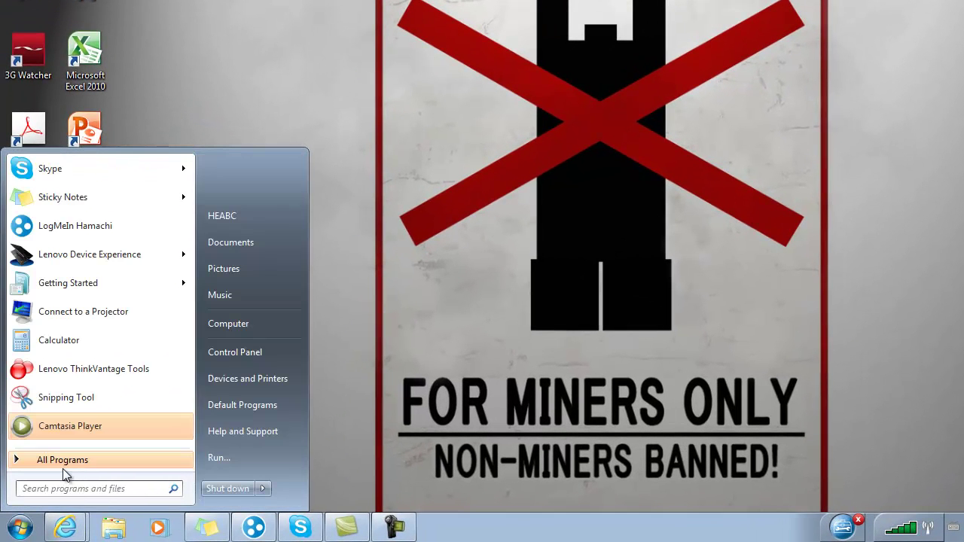
{"action": "type", "text": "min"}
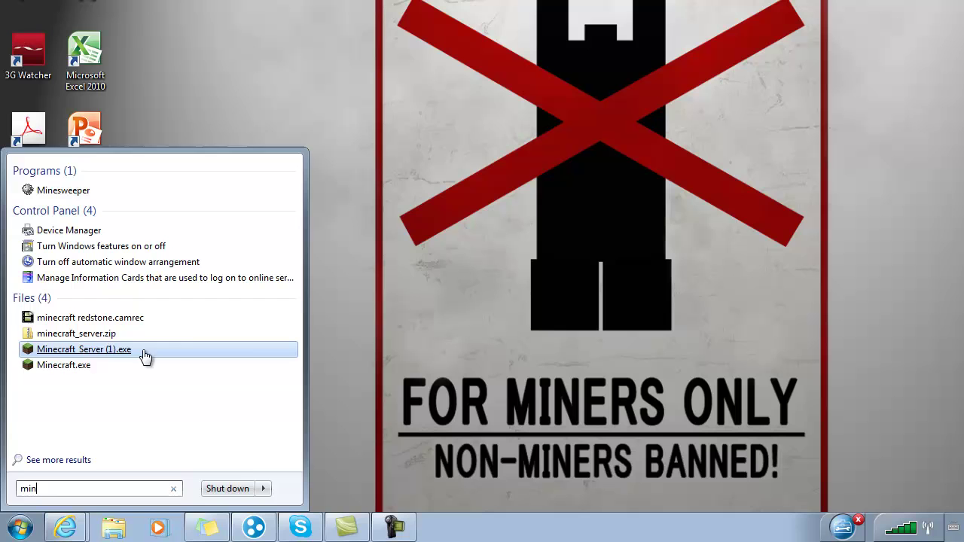
{"action": "left_click", "coordinate": [690, 320]}
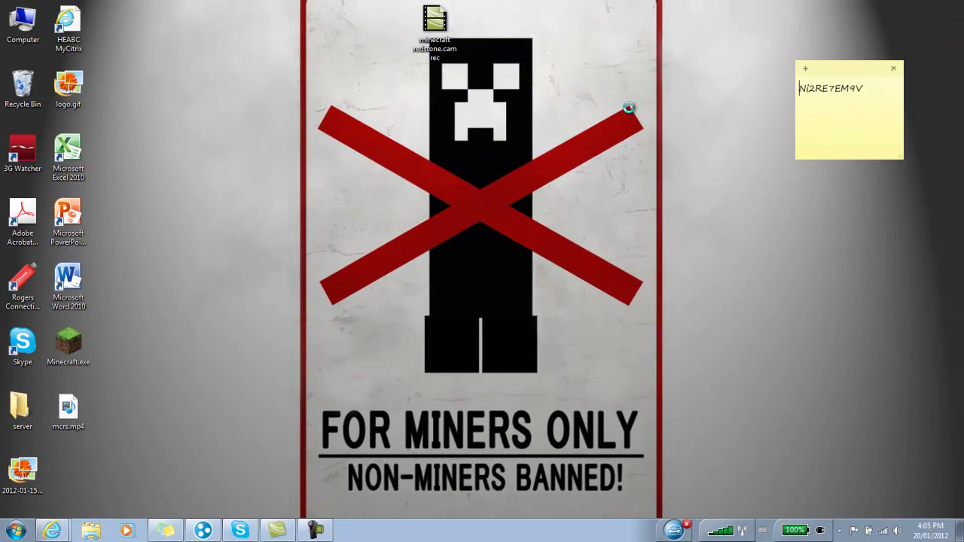
- Create a new desktop folder named 'youtubeserver'
{"action": "right_click", "coordinate": [628, 108]}
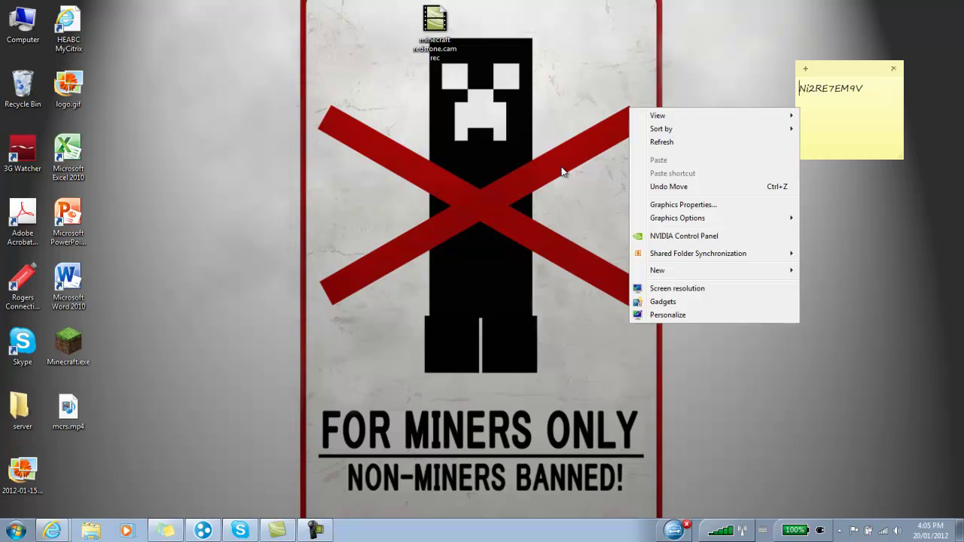
{"action": "right_click", "coordinate": [508, 143]}
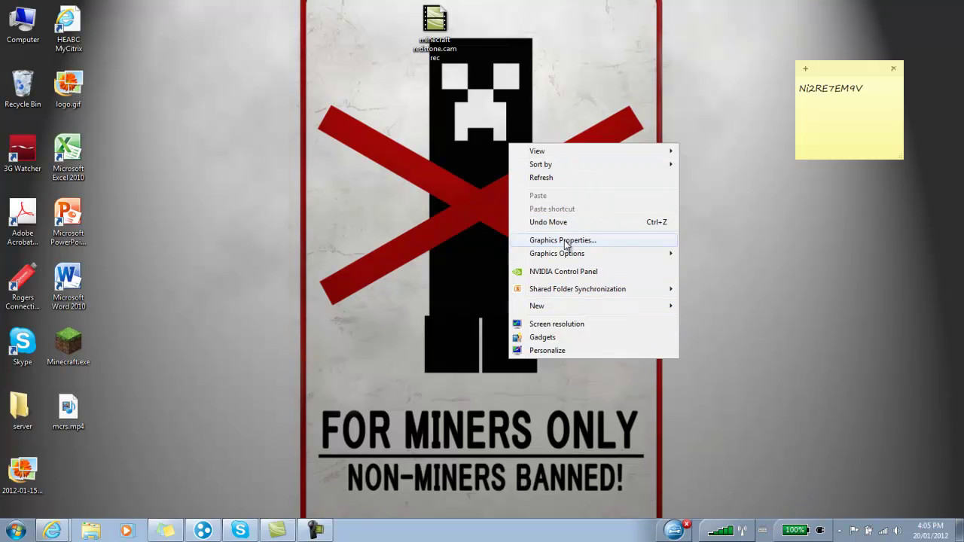
{"action": "mouse_move", "coordinate": [576, 306]}
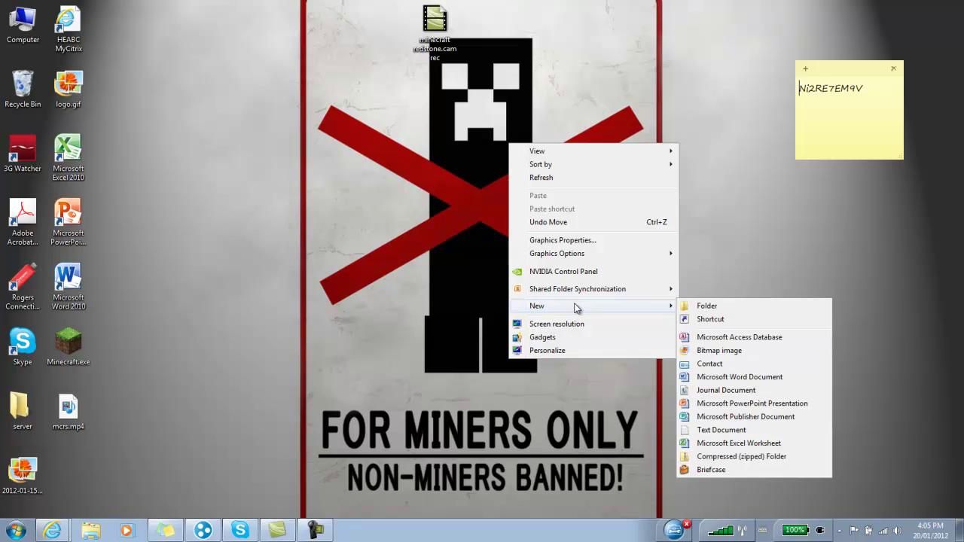
{"action": "left_click", "coordinate": [696, 307]}
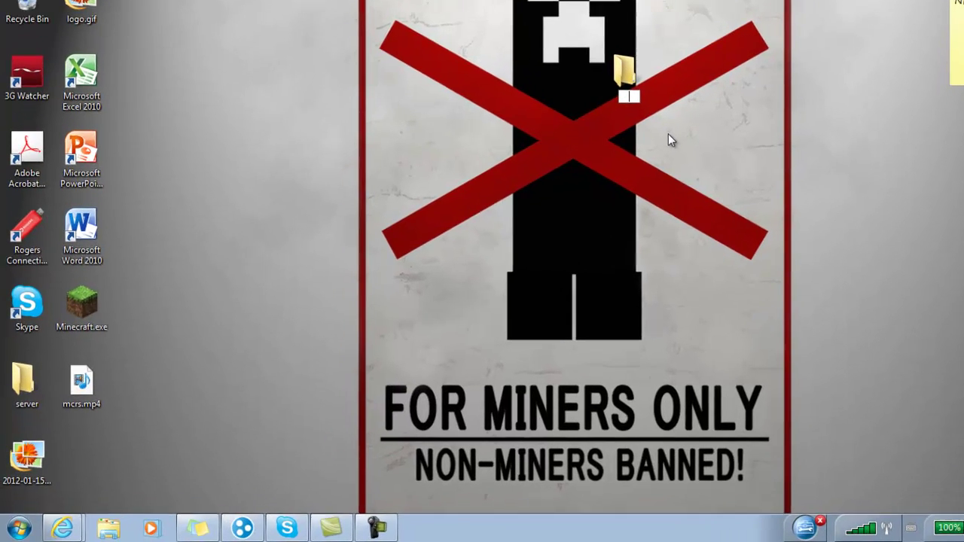
{"action": "type", "text": "youtub"}
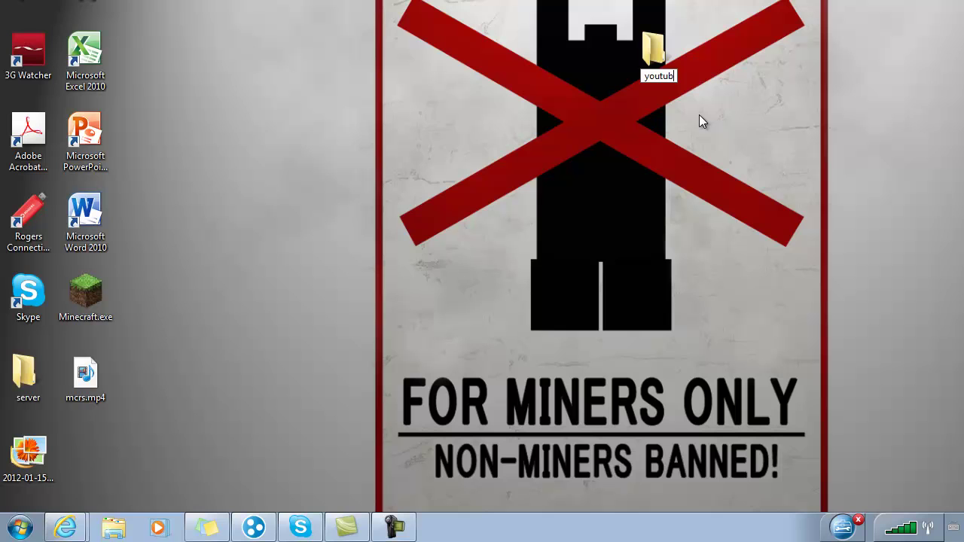
{"action": "type", "text": "eserver"}
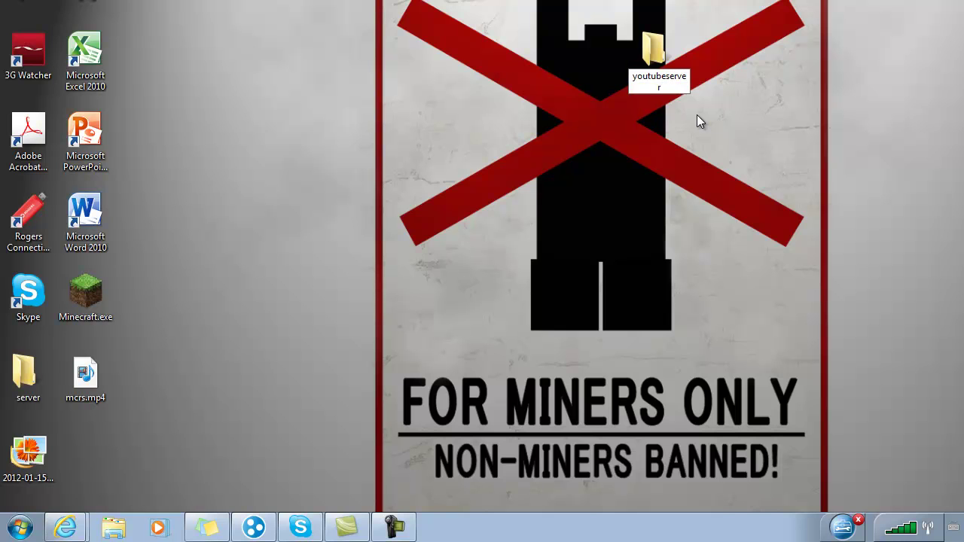
{"action": "key", "text": "Return"}
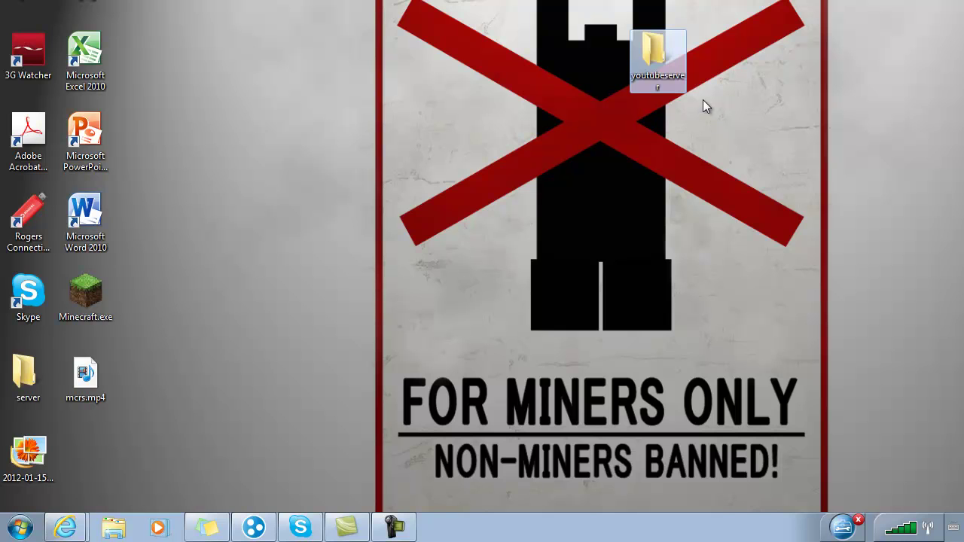
- Leave the Start menu search for 'mine' and open the youtubeserver desktop folder
{"action": "left_click", "coordinate": [21, 529]}
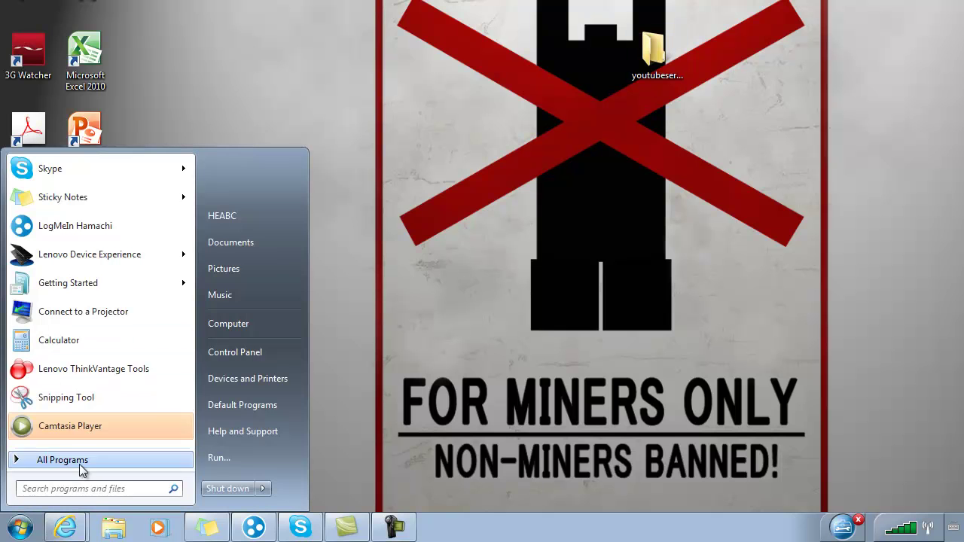
{"action": "type", "text": "mine"}
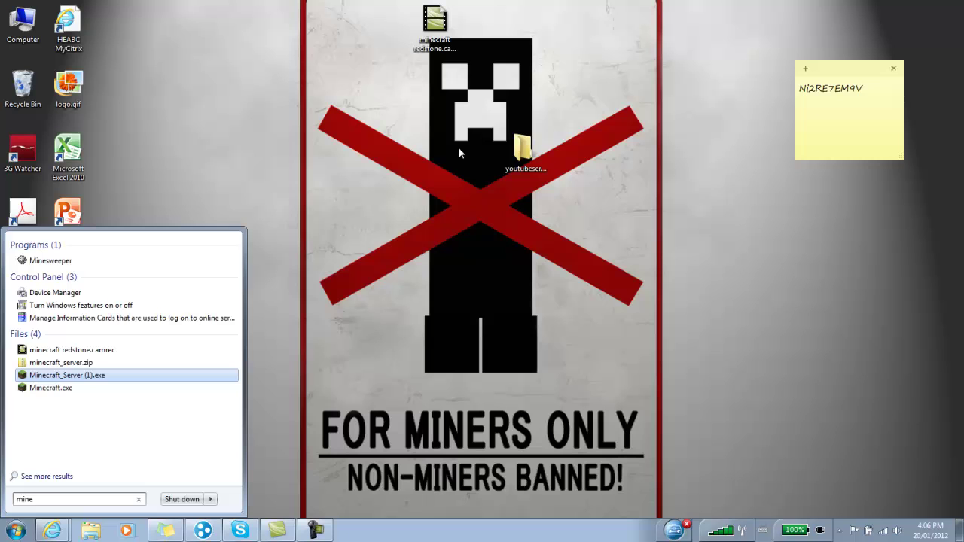
{"action": "left_click", "coordinate": [518, 151]}
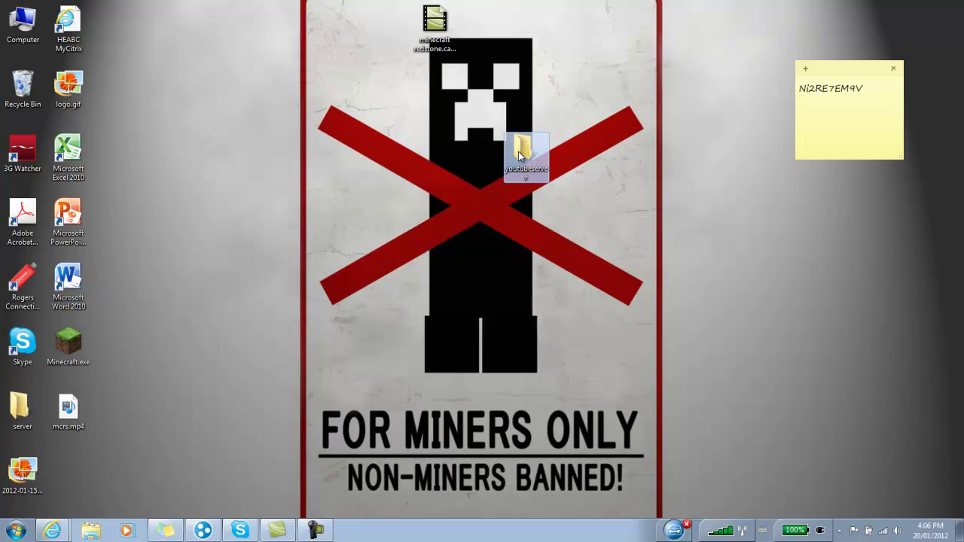
{"action": "double_click", "coordinate": [525, 155]}
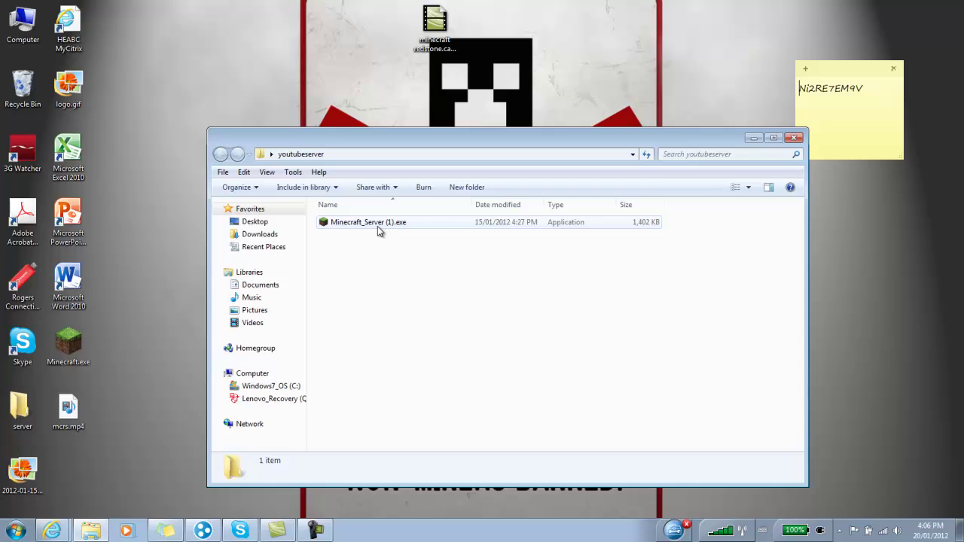
- Run Minecraft_Server (1).exe until Done, stop it with the 'stop' command, and close its window
{"action": "double_click", "coordinate": [377, 226]}
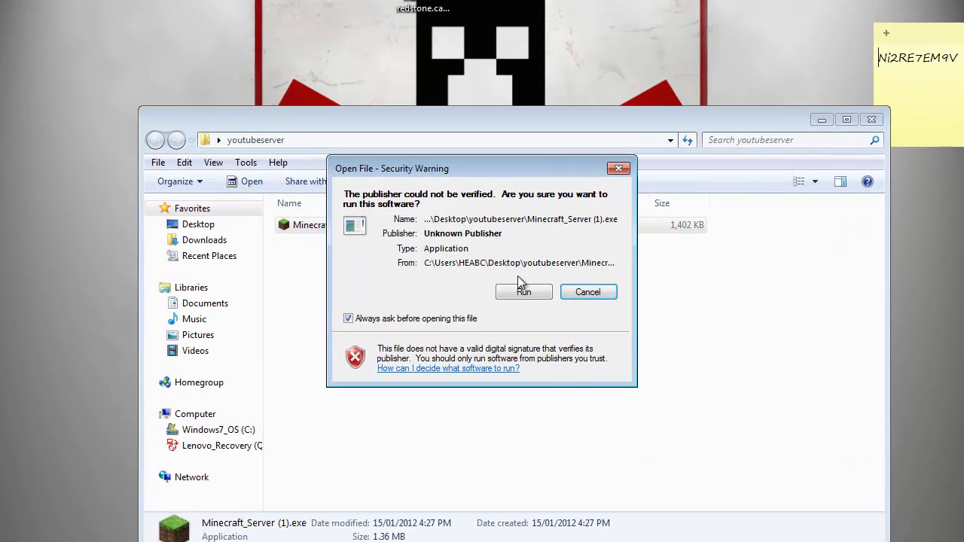
{"action": "left_click", "coordinate": [520, 285]}
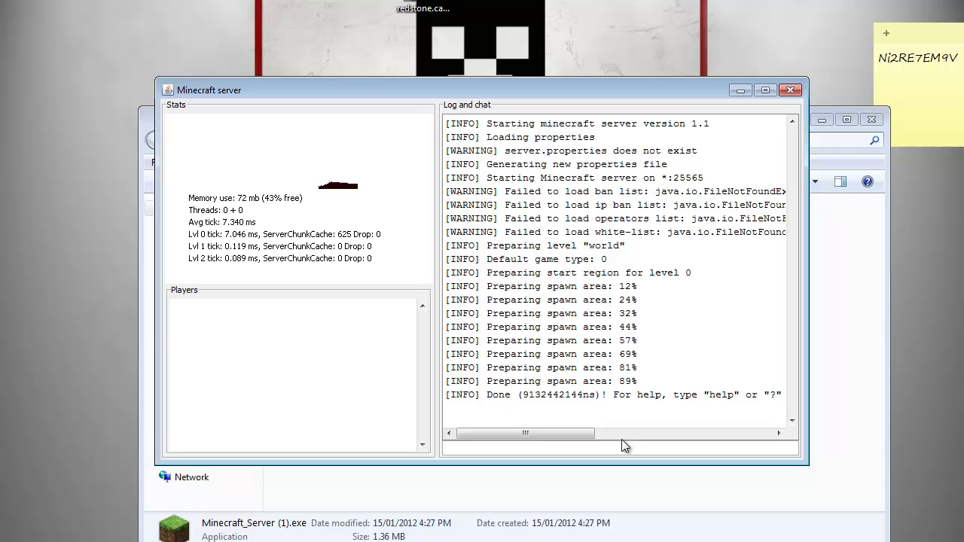
{"action": "left_click", "coordinate": [646, 448]}
{"action": "type", "text": "stop"}
{"action": "key", "text": "Return"}
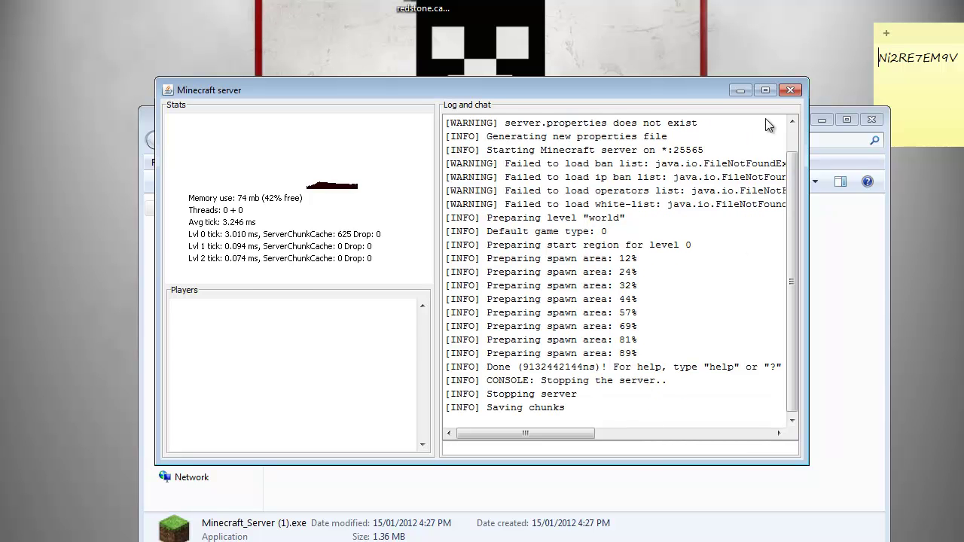
{"action": "left_click", "coordinate": [781, 94]}
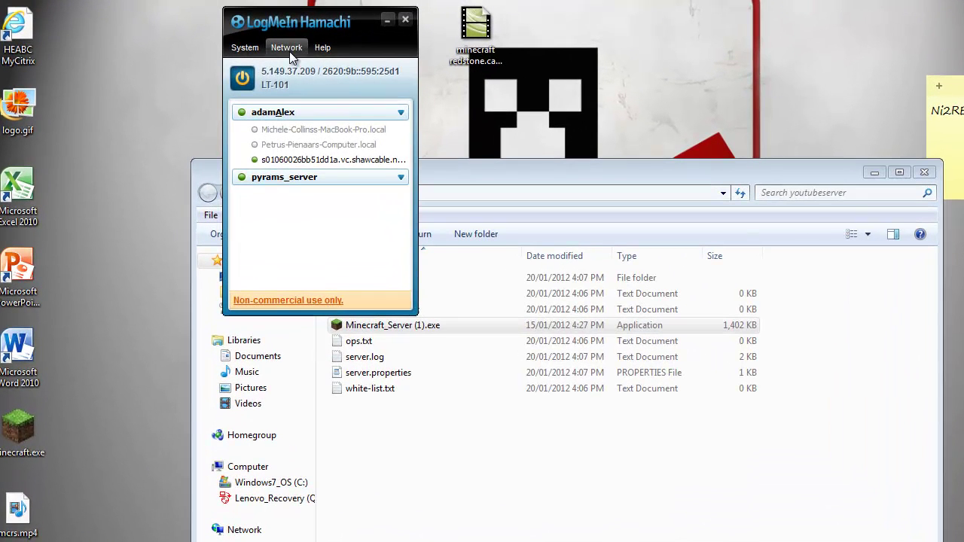
- Create the Hamachi network 'youtubeserverstuff' protected by a password
{"action": "left_click", "coordinate": [290, 50]}
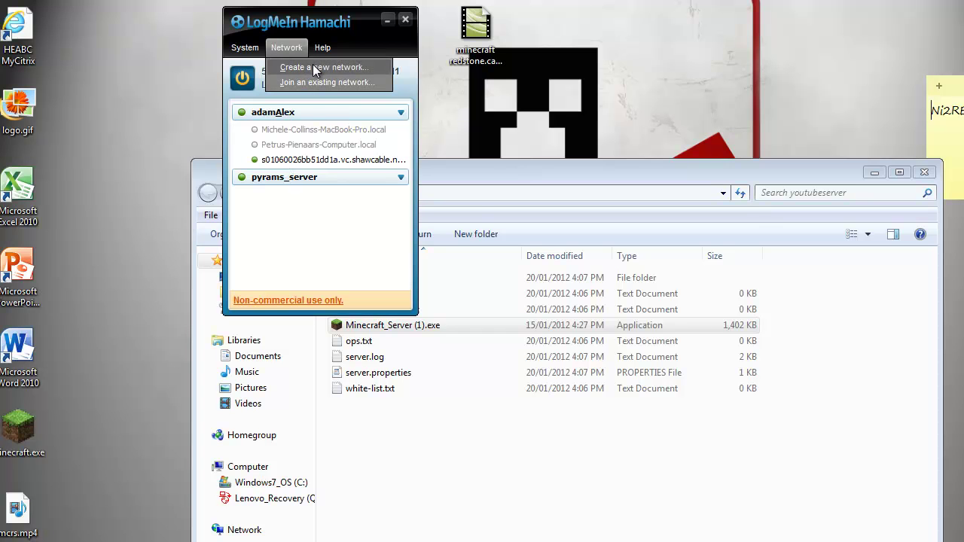
{"action": "left_click", "coordinate": [308, 67]}
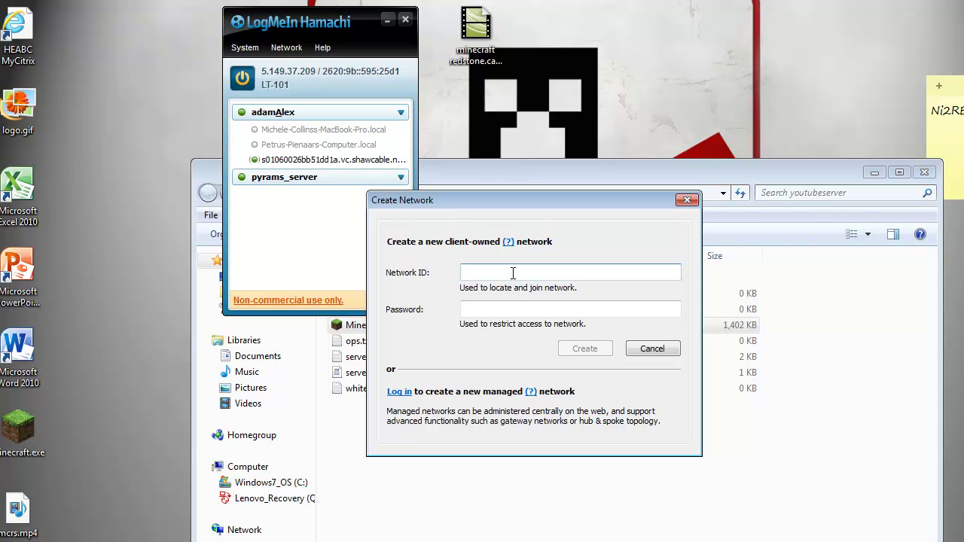
{"action": "type", "text": "y"}
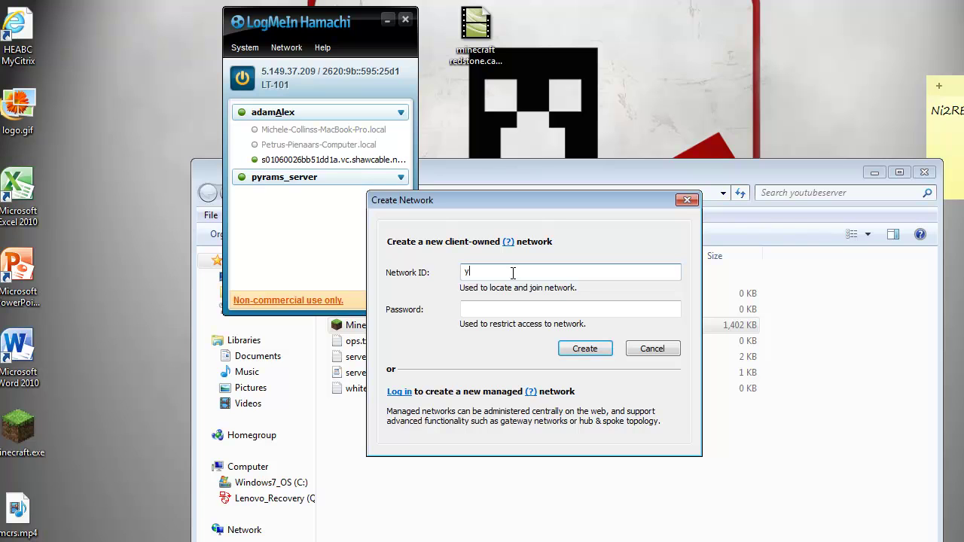
{"action": "type", "text": "outubeserver"}
{"action": "type", "text": "stuff"}
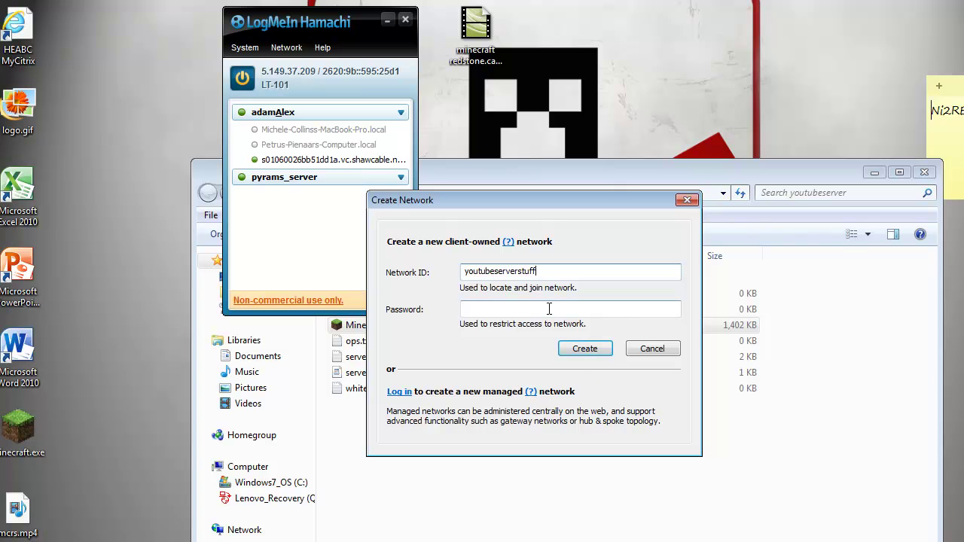
{"action": "left_click", "coordinate": [549, 308]}
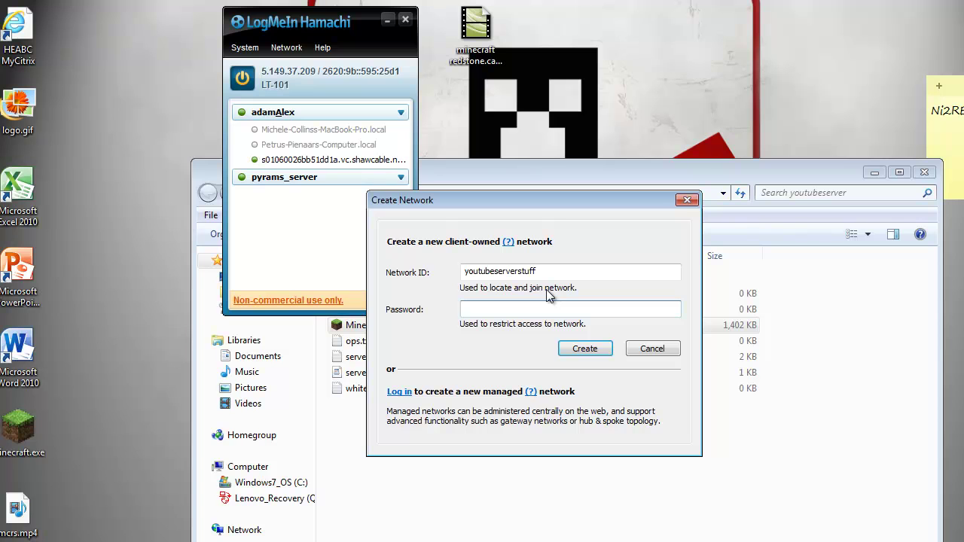
{"action": "left_click", "coordinate": [586, 348]}
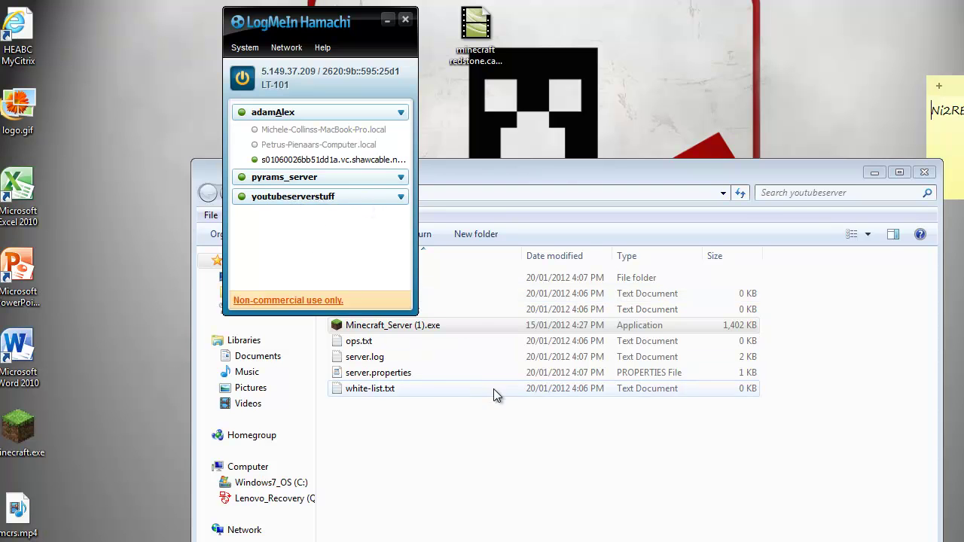
- Open server.properties from the youtubeserver folder in WordPad
{"action": "left_click", "coordinate": [474, 438]}
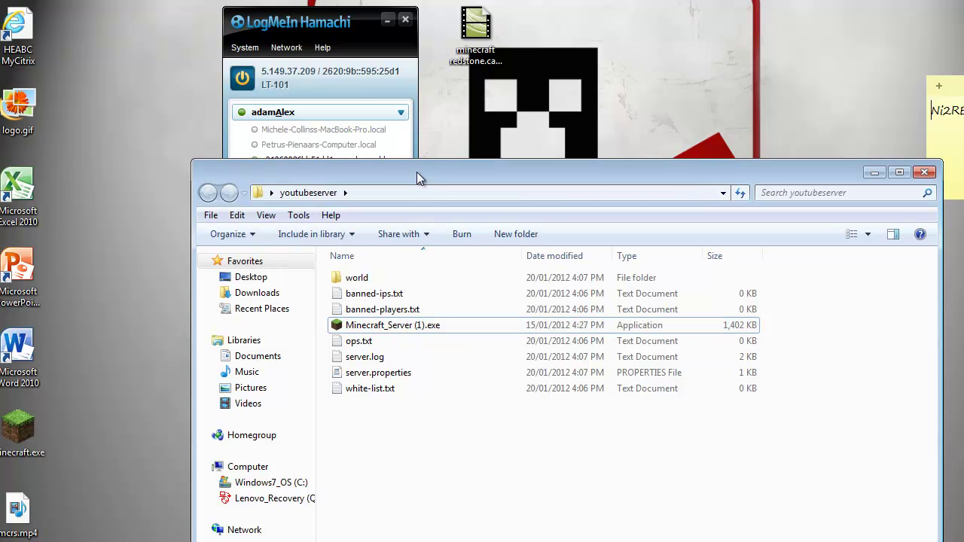
{"action": "left_click", "coordinate": [416, 375]}
{"action": "double_click", "coordinate": [416, 376]}
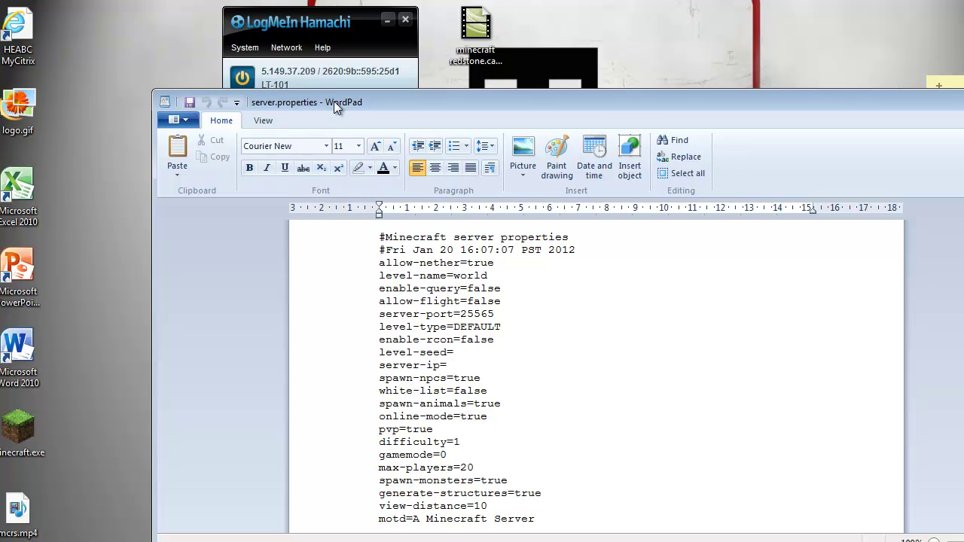
- Copy Hamachi's IPv4 address and return to the server-ip line in WordPad
{"action": "left_click_drag", "start_coordinate": [317, 102], "coordinate": [312, 110]}
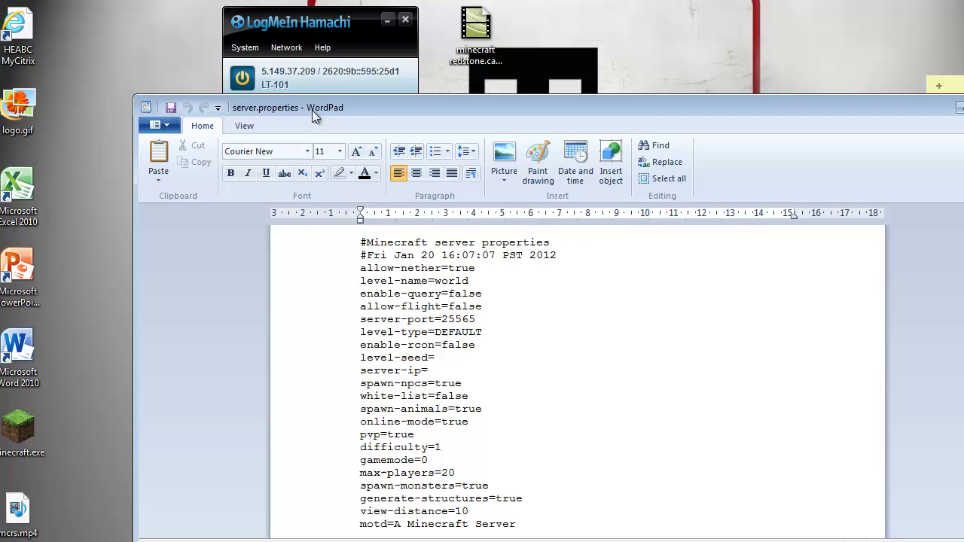
{"action": "left_click", "coordinate": [263, 70]}
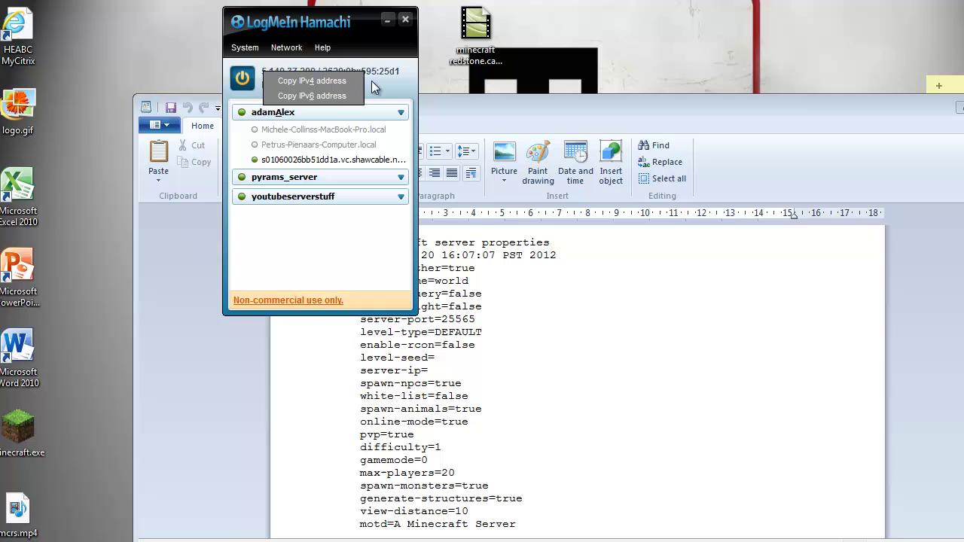
{"action": "left_click", "coordinate": [303, 82]}
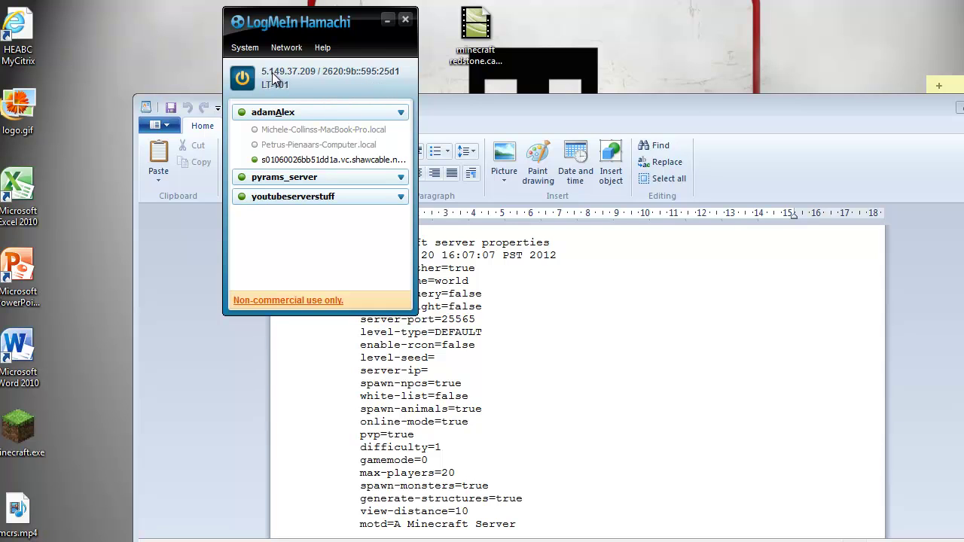
{"action": "left_click", "coordinate": [457, 358]}
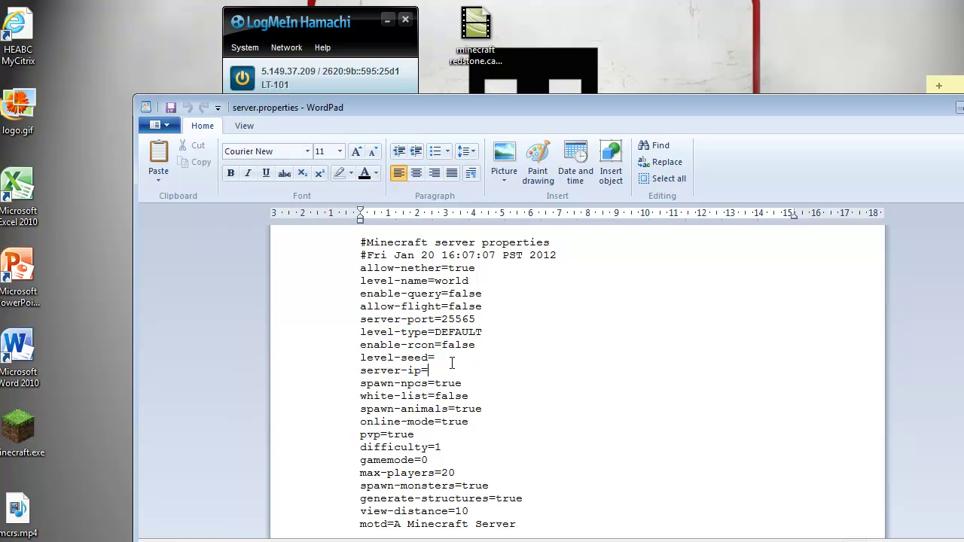
- Enter 5.149.37.209 after server-ip= and review the spawn-monsters and max-players settings
{"action": "type", "text": "5.149.37."}
{"action": "type", "text": "209"}
{"action": "left_click", "coordinate": [496, 487]}
{"action": "left_click", "coordinate": [447, 472]}
{"action": "scroll", "coordinate": [452, 494], "scroll_direction": "down", "scroll_amount": 1}
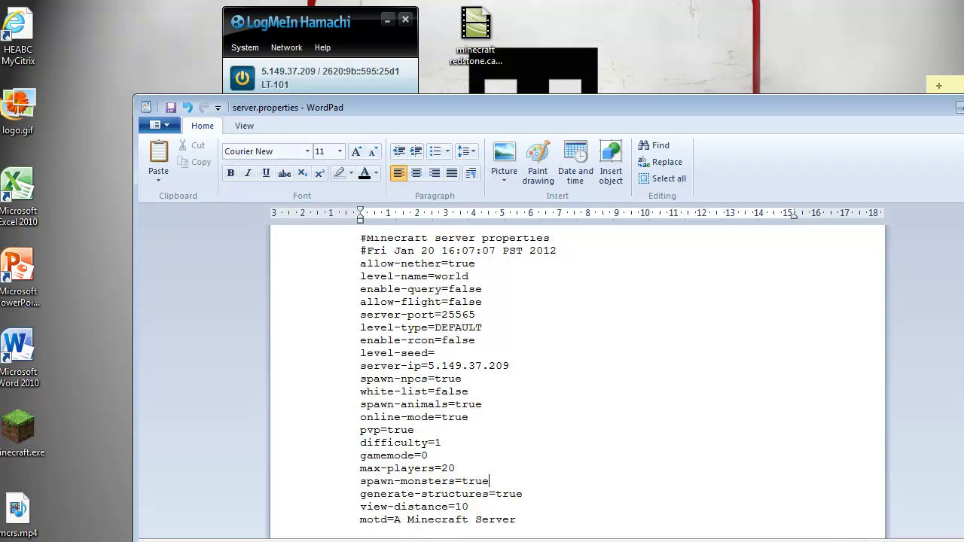
- Arrange WordPad beside Explorer, select server.properties in the folder, and close WordPad
{"action": "left_click_drag", "start_coordinate": [394, 112], "coordinate": [435, 386]}
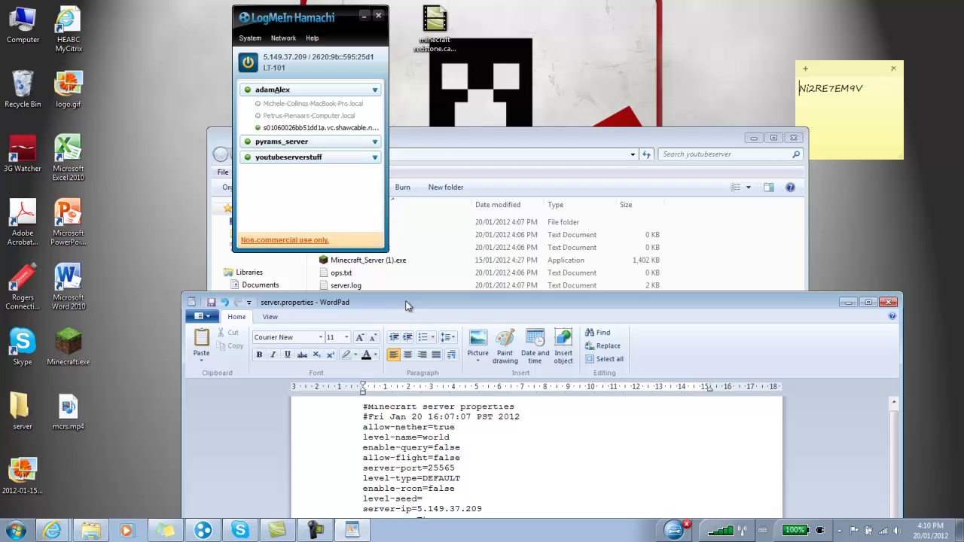
{"action": "left_click_drag", "start_coordinate": [405, 305], "coordinate": [403, 295]}
{"action": "left_click", "coordinate": [438, 137]}
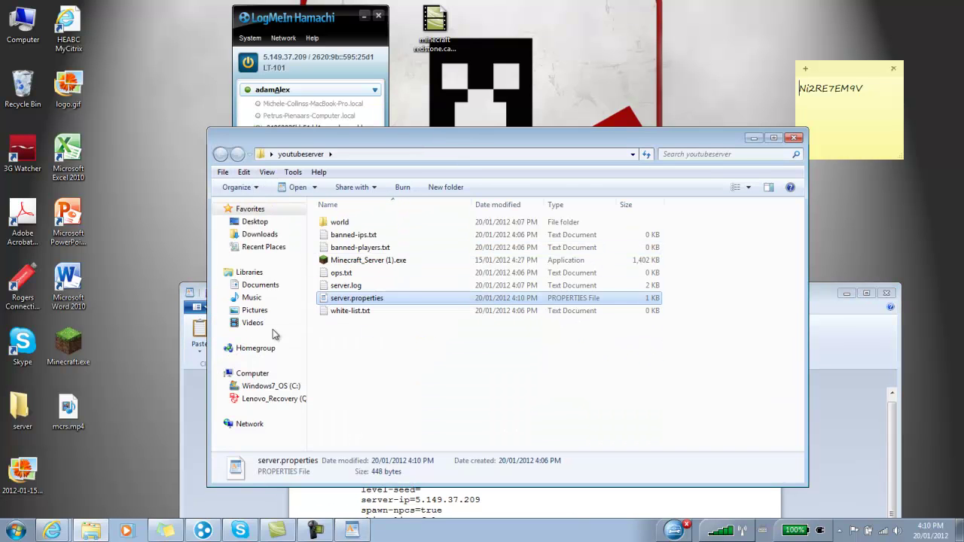
{"action": "left_click", "coordinate": [195, 373]}
{"action": "left_click", "coordinate": [392, 140]}
{"action": "left_click_drag", "start_coordinate": [394, 92], "coordinate": [398, 97]}
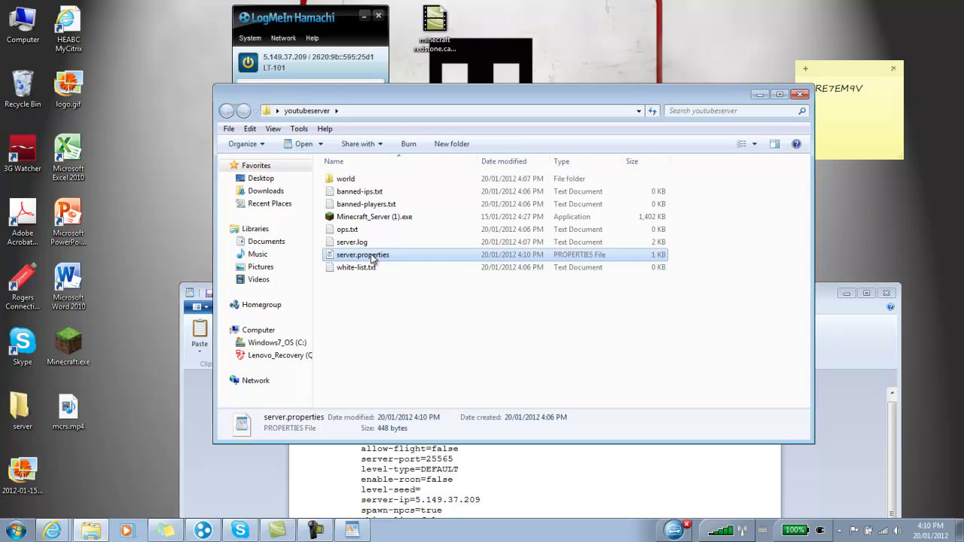
{"action": "left_click", "coordinate": [372, 257]}
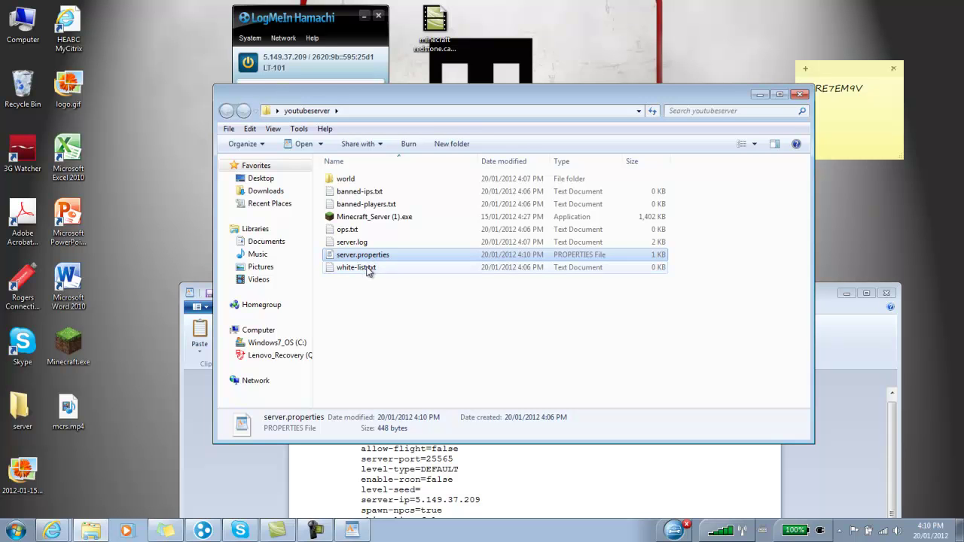
{"action": "left_click", "coordinate": [200, 443]}
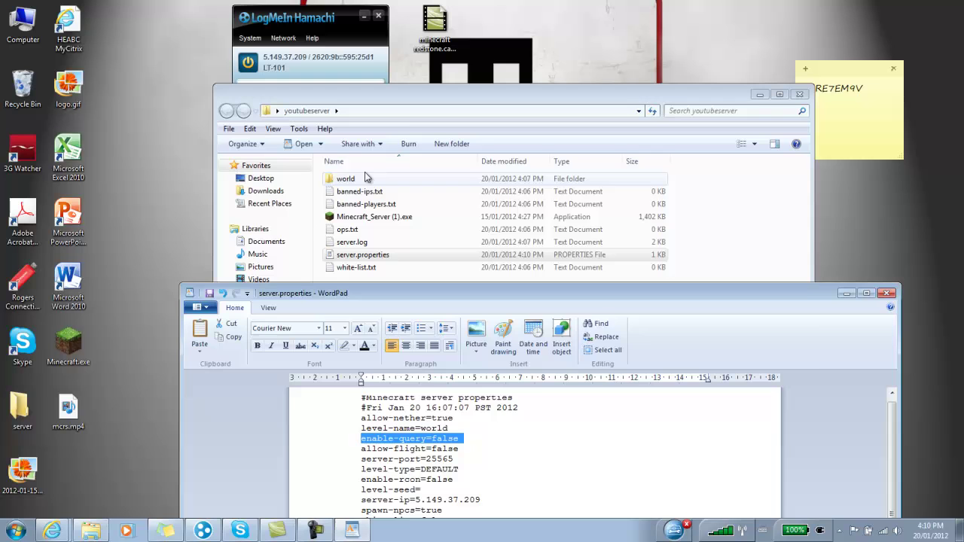
{"action": "left_click", "coordinate": [407, 92]}
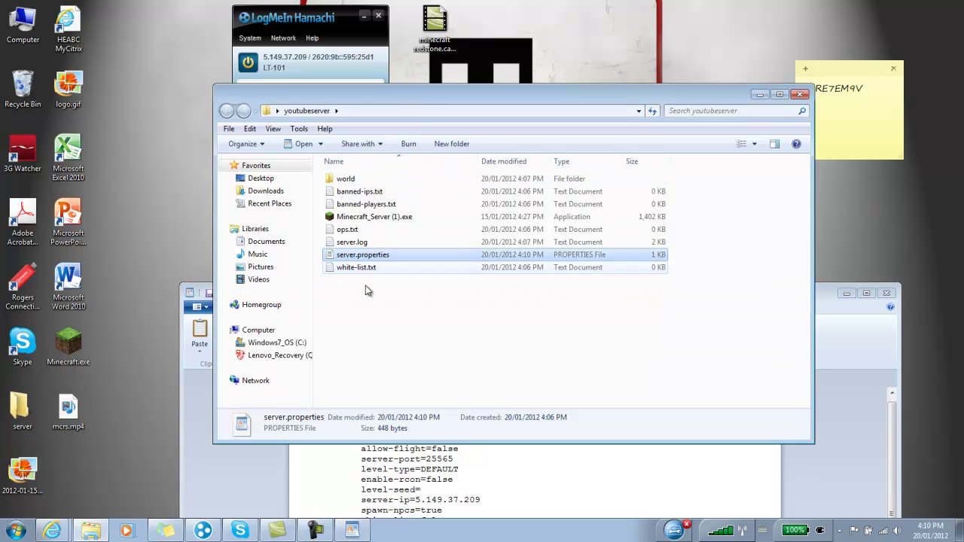
{"action": "left_click", "coordinate": [233, 493]}
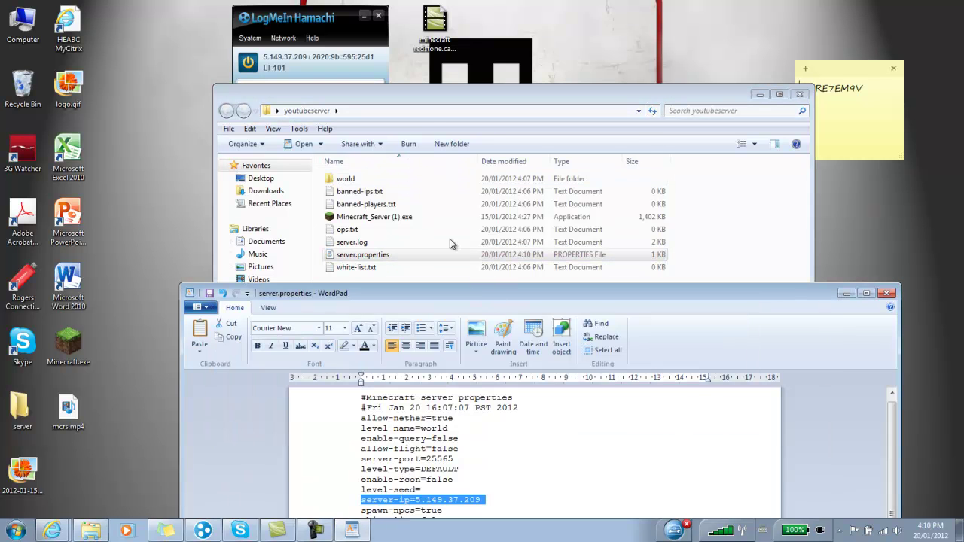
{"action": "left_click_drag", "start_coordinate": [489, 292], "coordinate": [432, 131]}
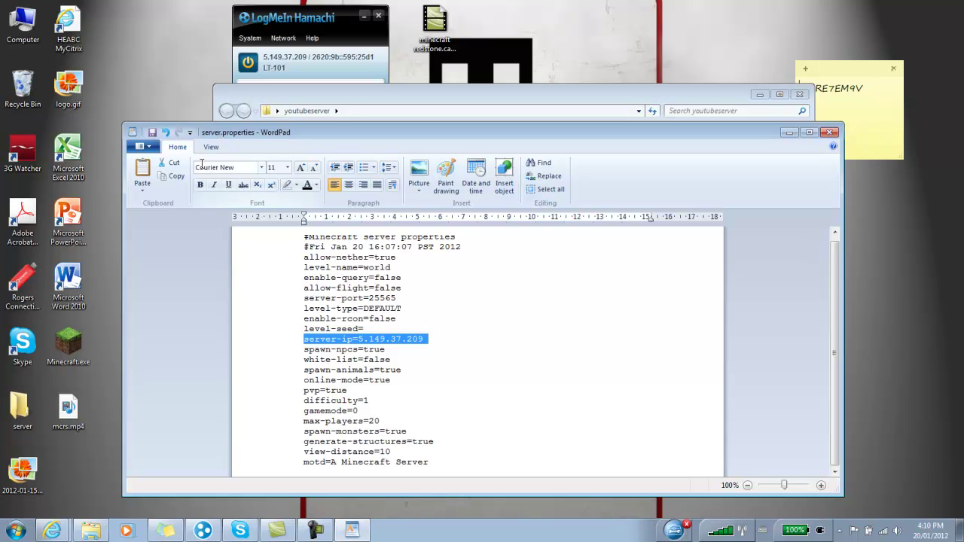
{"action": "left_click", "coordinate": [829, 133]}
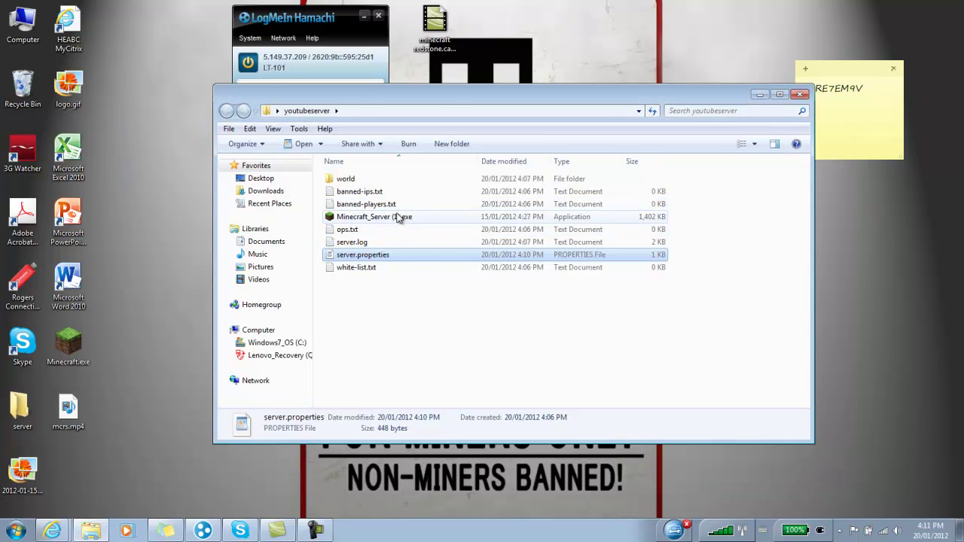
- Relaunch Minecraft_Server (1).exe so it runs on 5.149.37.209:25565, then select the Minecraft launcher icon
{"action": "double_click", "coordinate": [398, 218]}
{"action": "left_click", "coordinate": [510, 275]}
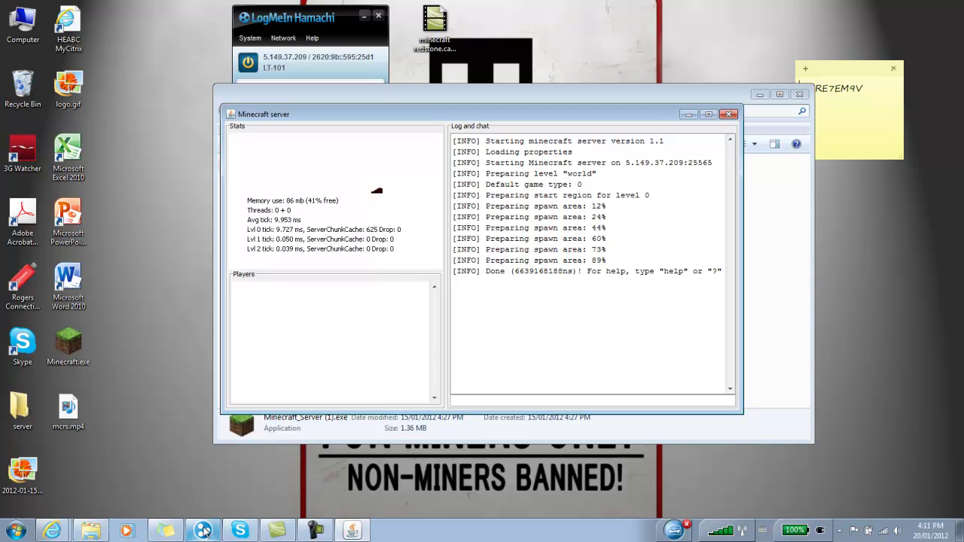
{"action": "left_click", "coordinate": [67, 345]}
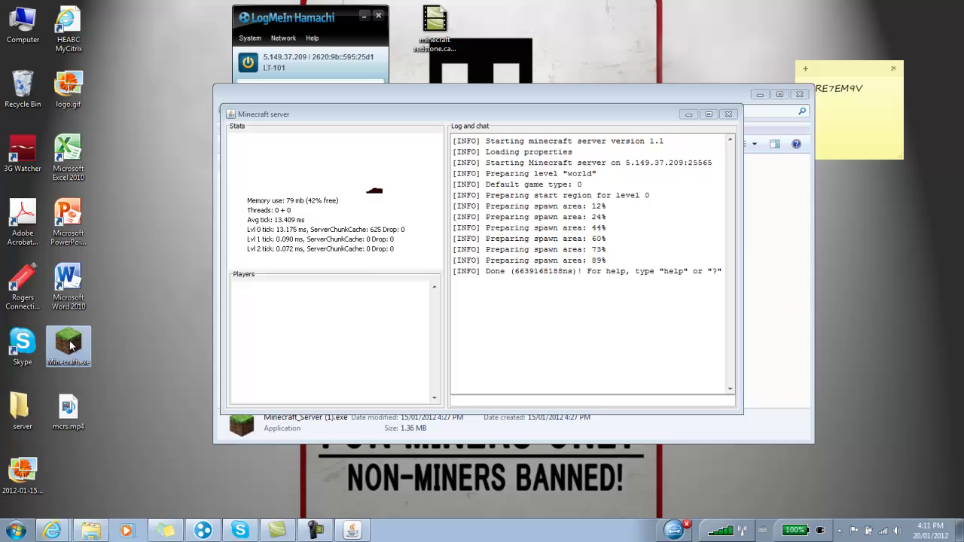
{"action": "right_click", "coordinate": [72, 344]}
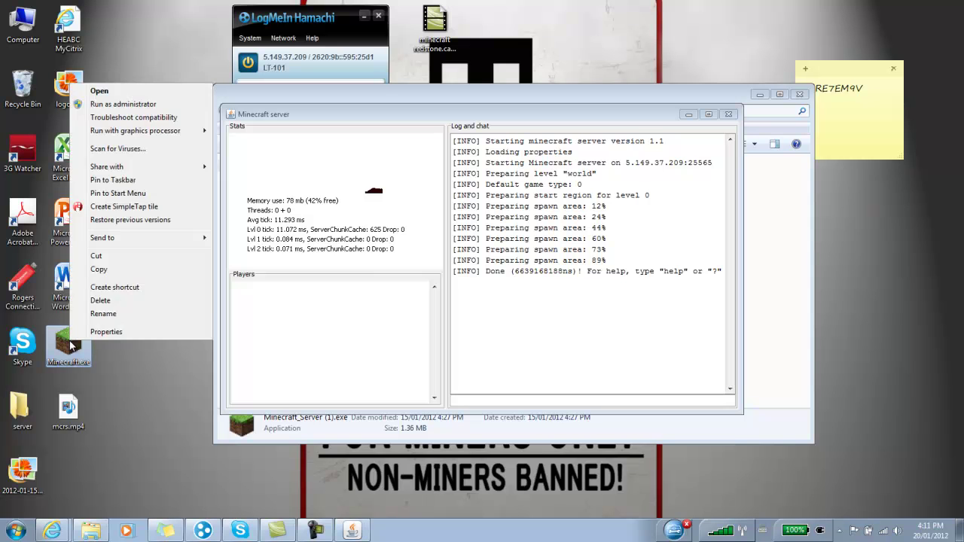
- Launch and log in to Minecraft, select the redstone server under Multiplayer, and cancel Add server
{"action": "left_click", "coordinate": [136, 91]}
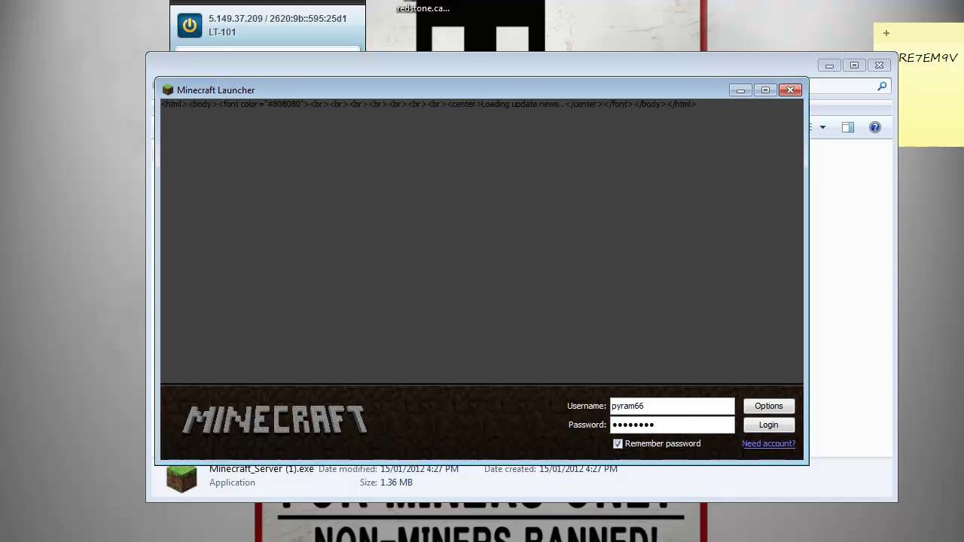
{"action": "left_click", "coordinate": [768, 425]}
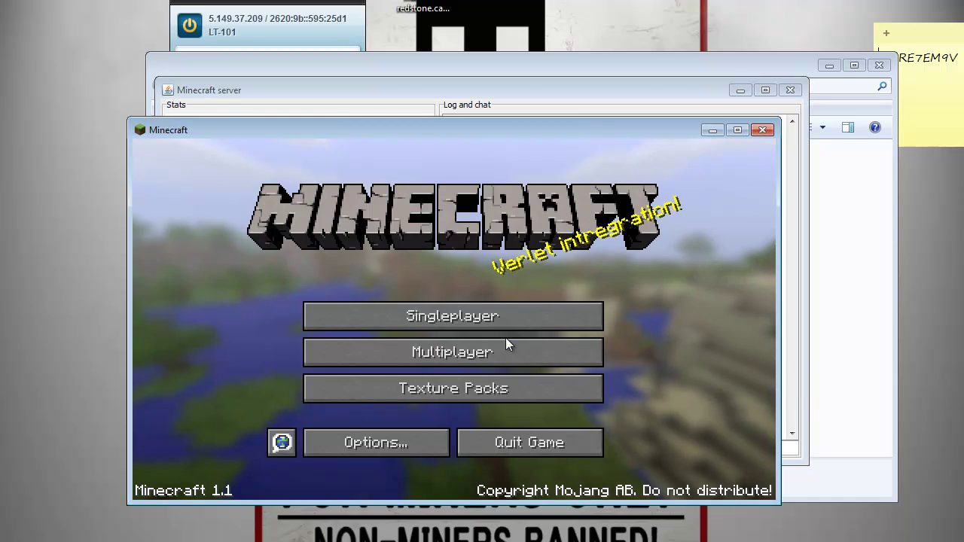
{"action": "left_click", "coordinate": [505, 340]}
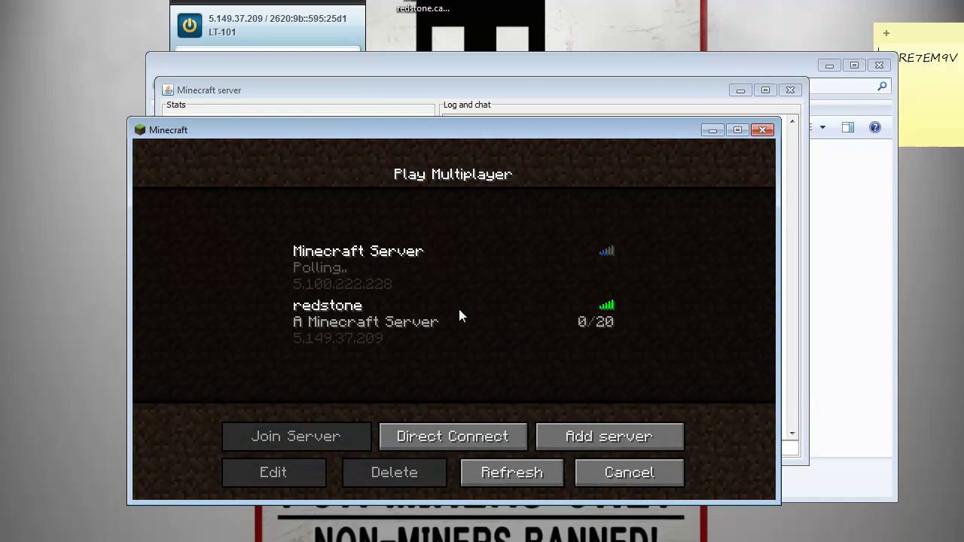
{"action": "left_click", "coordinate": [424, 337]}
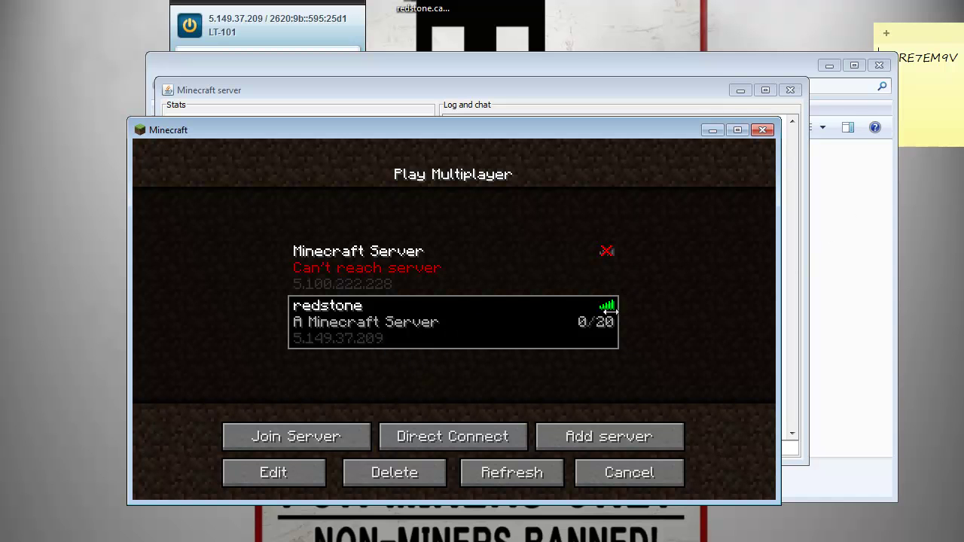
{"action": "left_click", "coordinate": [596, 435]}
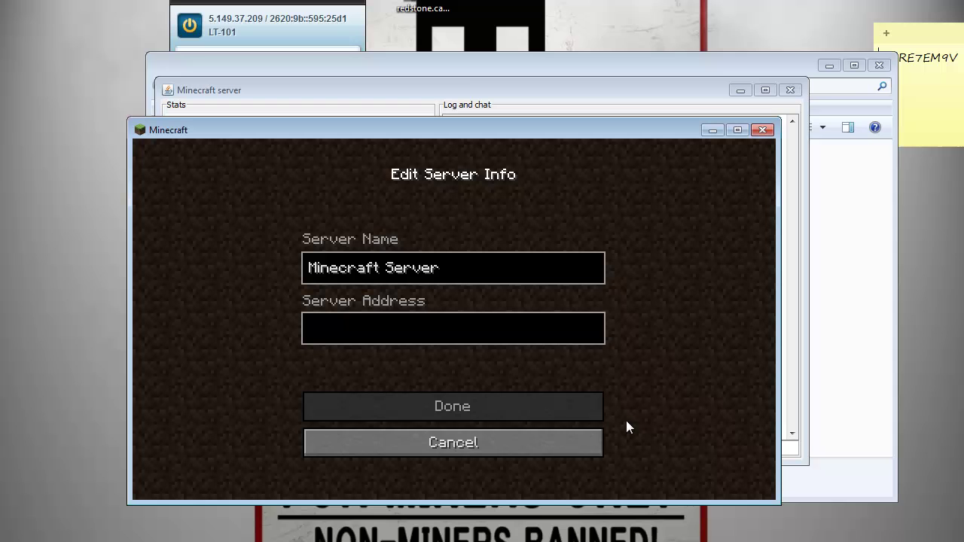
{"action": "left_click", "coordinate": [484, 433]}
- Join the redstone server, then walk out of the water across the sand to the grassy shore beside the pigs
{"action": "left_click", "coordinate": [335, 444]}
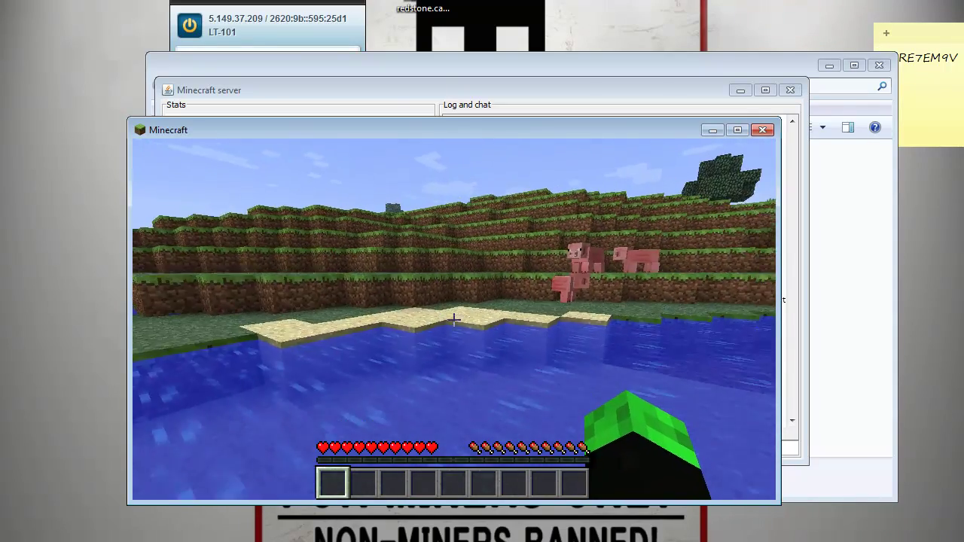
{"action": "key", "text": "w"}
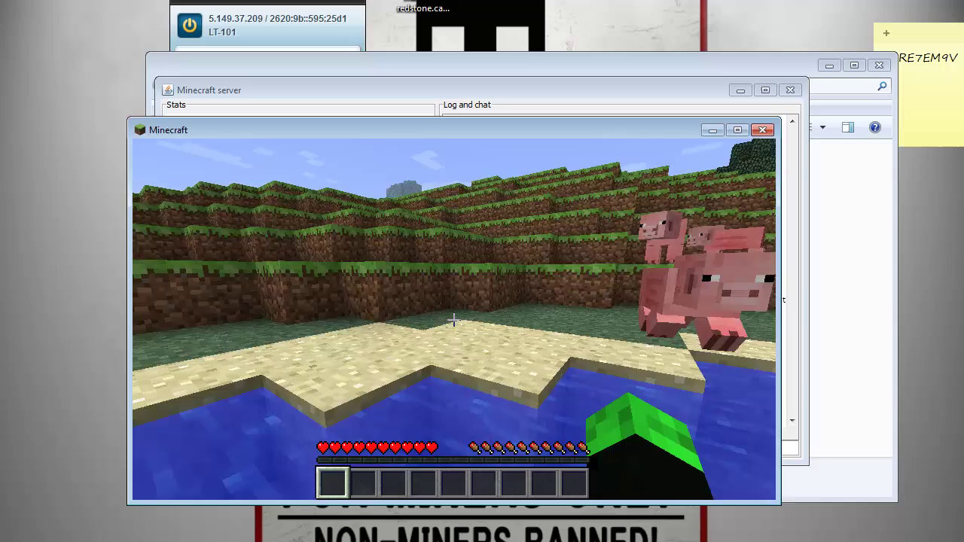
{"action": "key", "text": "w"}
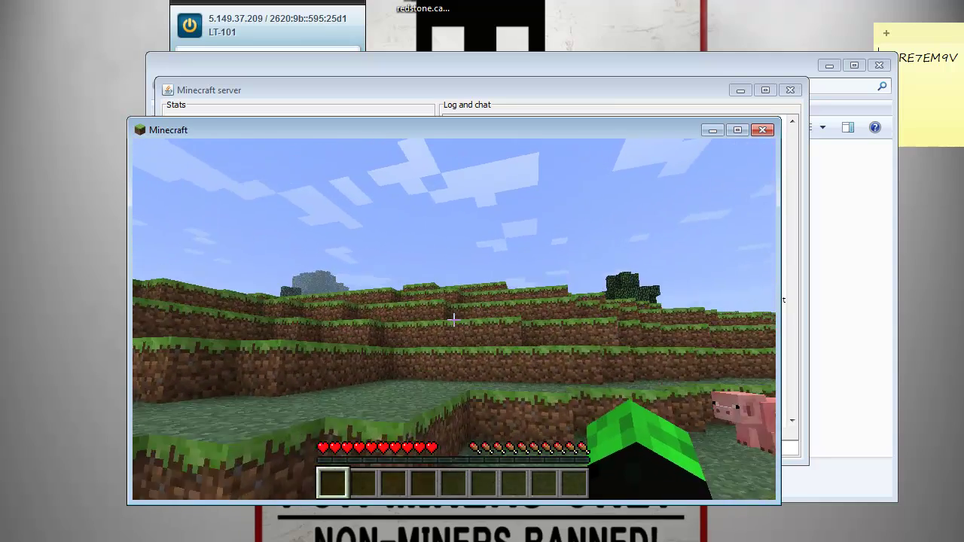